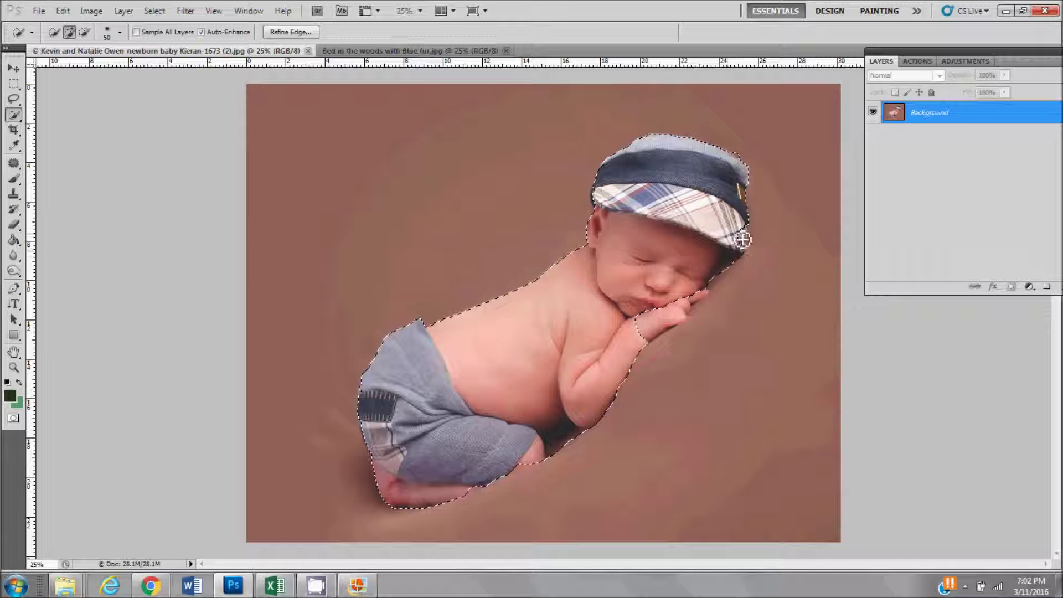
Complete the selection around the baby's fingers and cap brim, and brush its whole outline with the Refine Radius tool in Refine Edge.
mouse_move(673, 211)
mouse_down()
mouse_move(659, 302)
mouse_move(708, 301)
mouse_move(676, 325)
mouse_up()
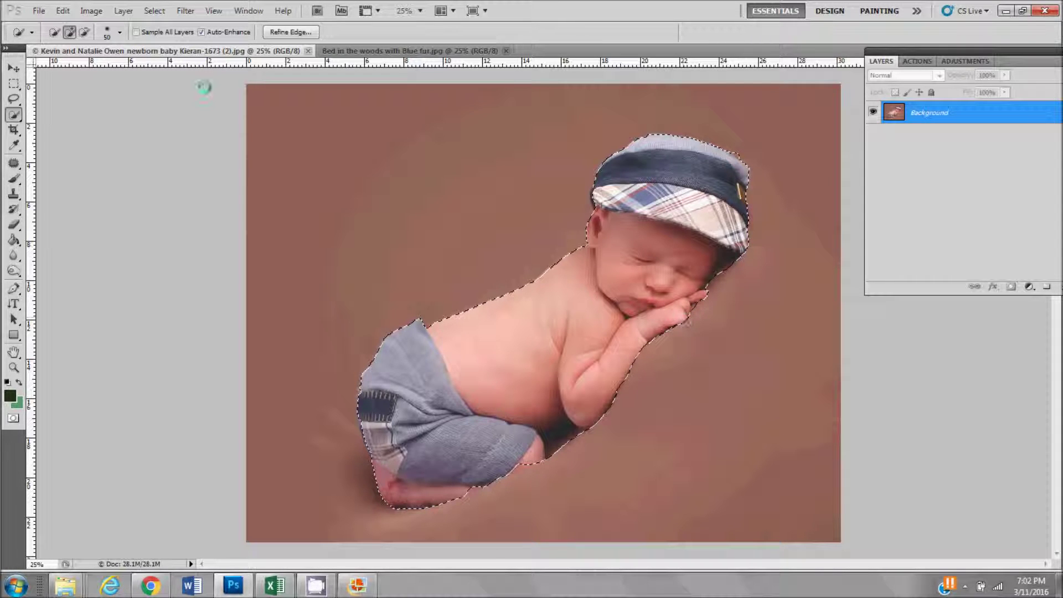
click(289, 32)
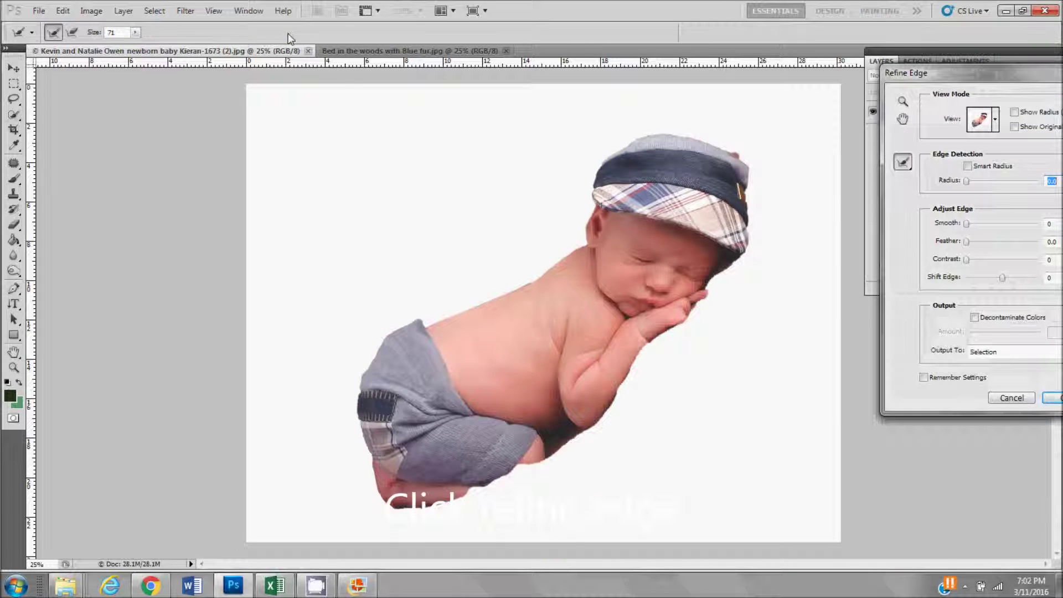
mouse_move(517, 287)
mouse_down()
mouse_move(403, 328)
mouse_move(364, 376)
mouse_move(364, 437)
mouse_move(393, 509)
mouse_move(437, 508)
mouse_move(505, 485)
mouse_move(487, 493)
mouse_move(592, 432)
mouse_move(661, 336)
mouse_move(641, 356)
mouse_move(708, 314)
mouse_move(684, 323)
mouse_move(746, 262)
mouse_move(743, 166)
mouse_move(699, 147)
mouse_move(749, 166)
mouse_move(685, 146)
mouse_move(704, 146)
mouse_move(645, 142)
mouse_move(603, 178)
mouse_move(604, 226)
mouse_move(598, 213)
mouse_move(583, 256)
mouse_move(520, 294)
mouse_up()
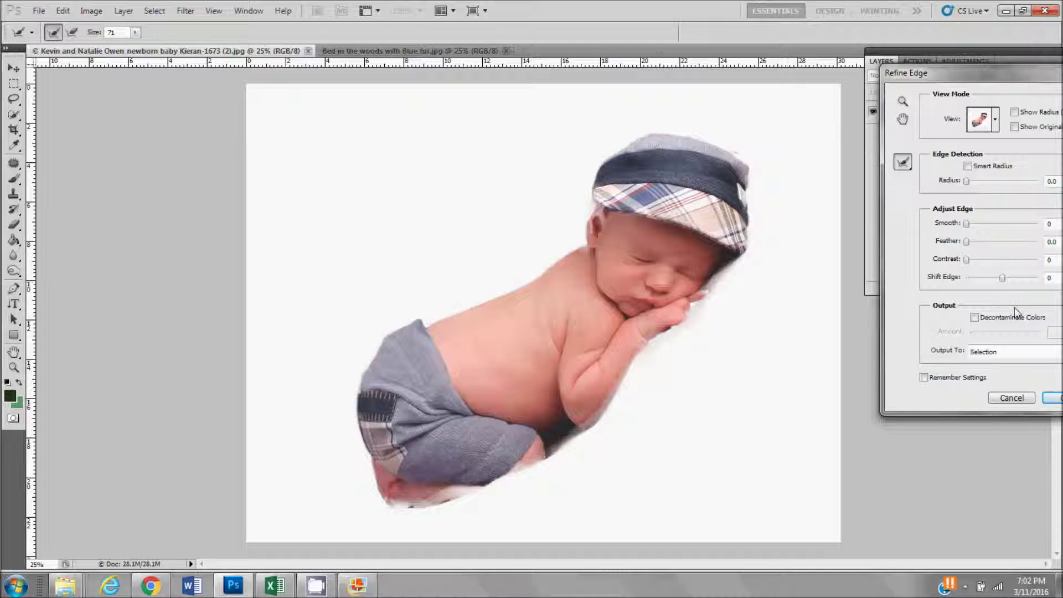
Decontaminate the edge colors, use Smart Radius with a small radius, and output the baby selection as a new layer with layer mask.
click(974, 318)
click(968, 166)
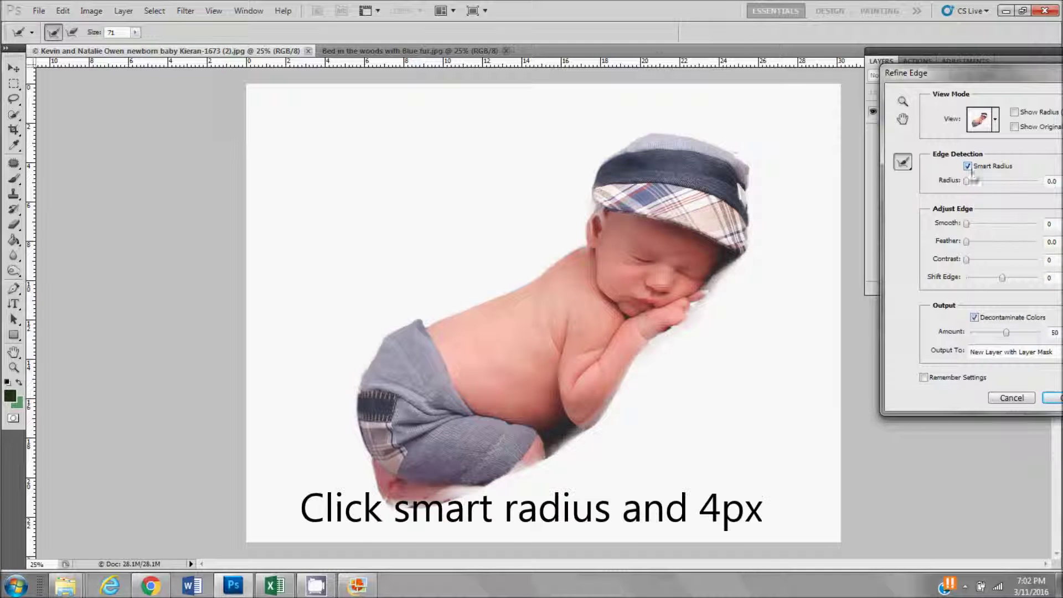
drag(969, 182, 974, 182)
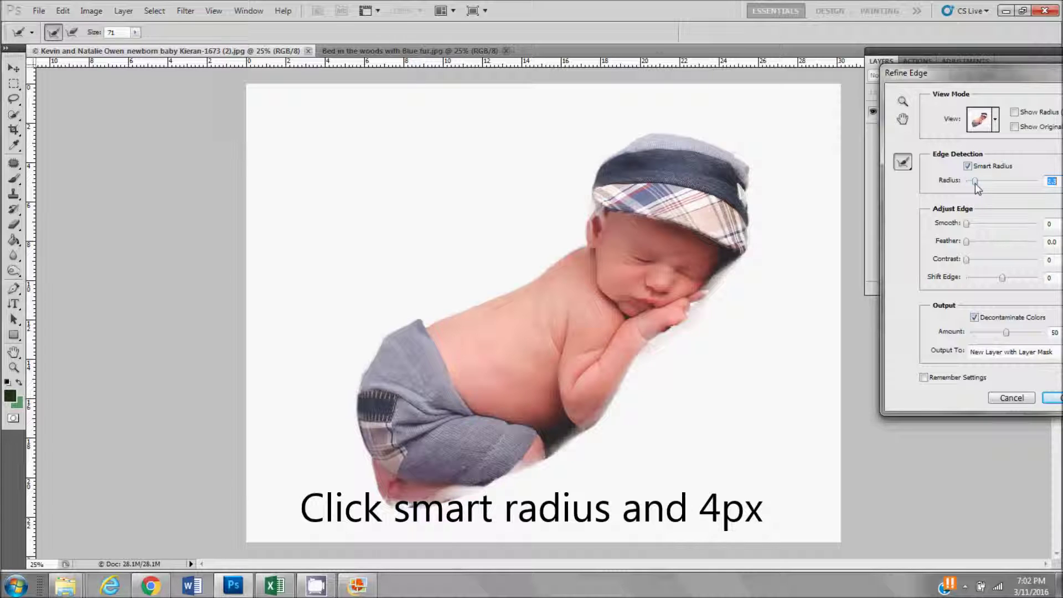
click(1055, 400)
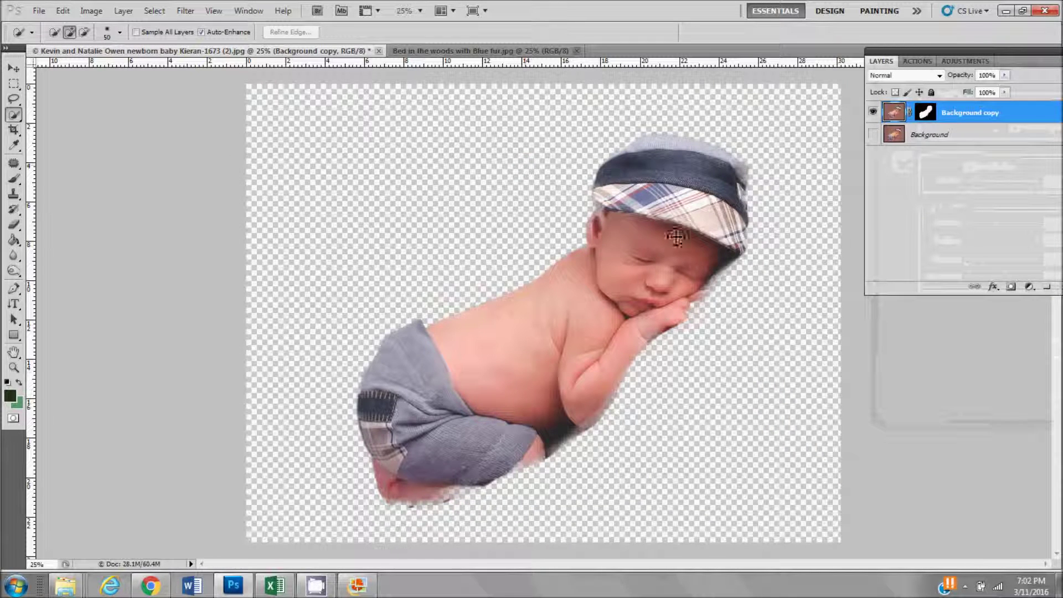
Place the baby cutout in the woods bed image, scaled to about 60% and rotated about 32°, lying on the blue fur.
key(v)
drag(674, 224, 613, 231)
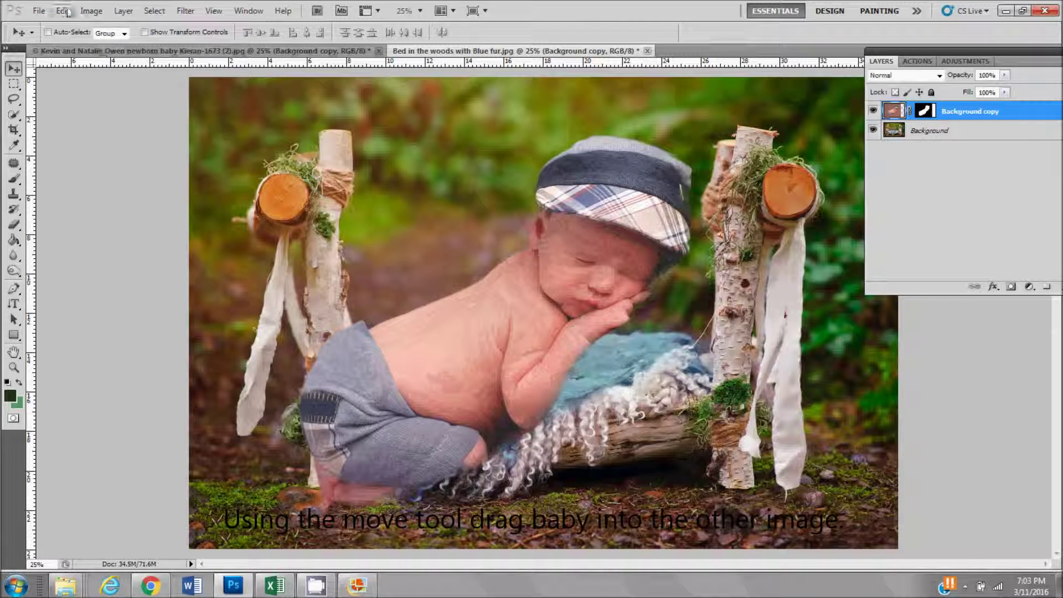
click(63, 11)
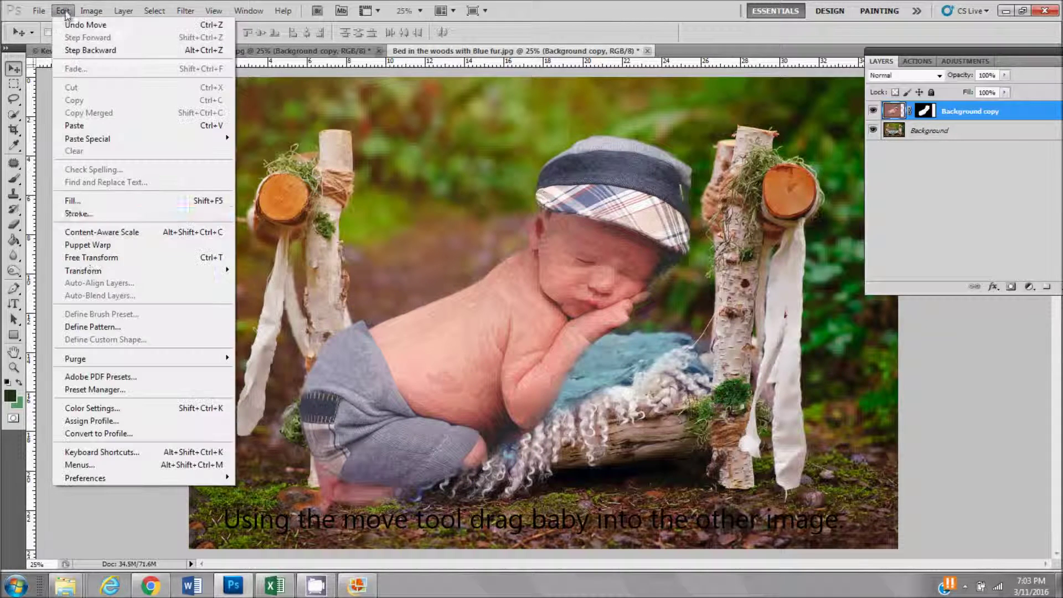
click(89, 258)
drag(787, 82, 681, 254)
drag(555, 285, 598, 302)
drag(643, 204, 600, 207)
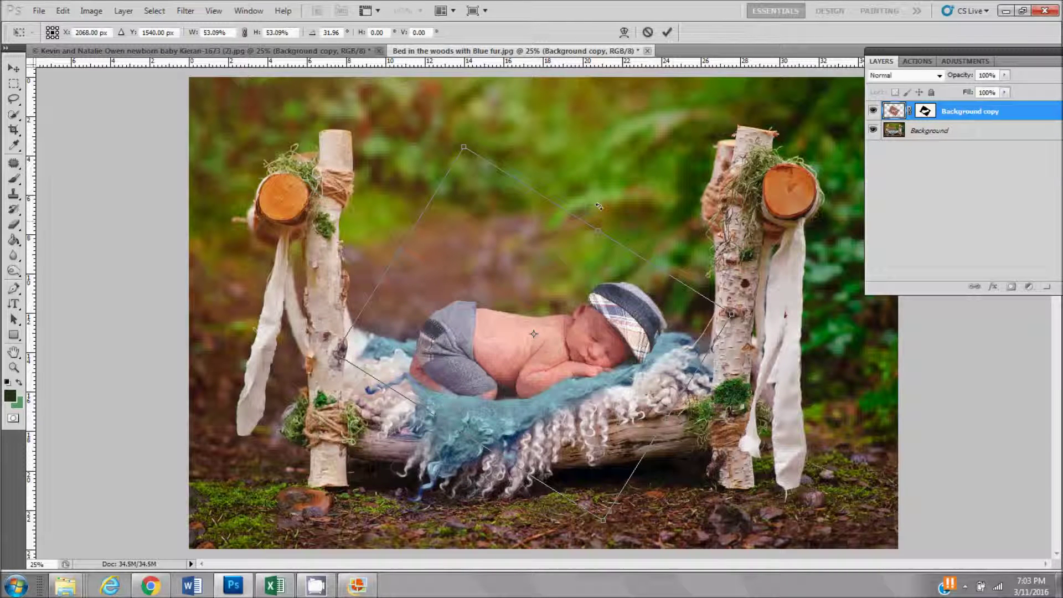
drag(464, 147, 455, 124)
drag(515, 344, 506, 355)
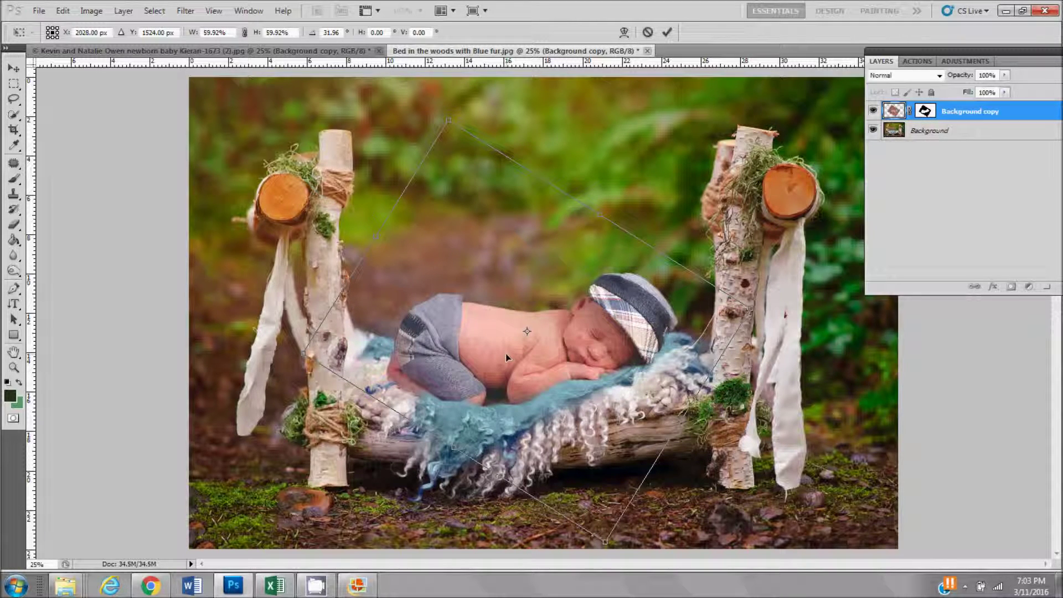
click(669, 32)
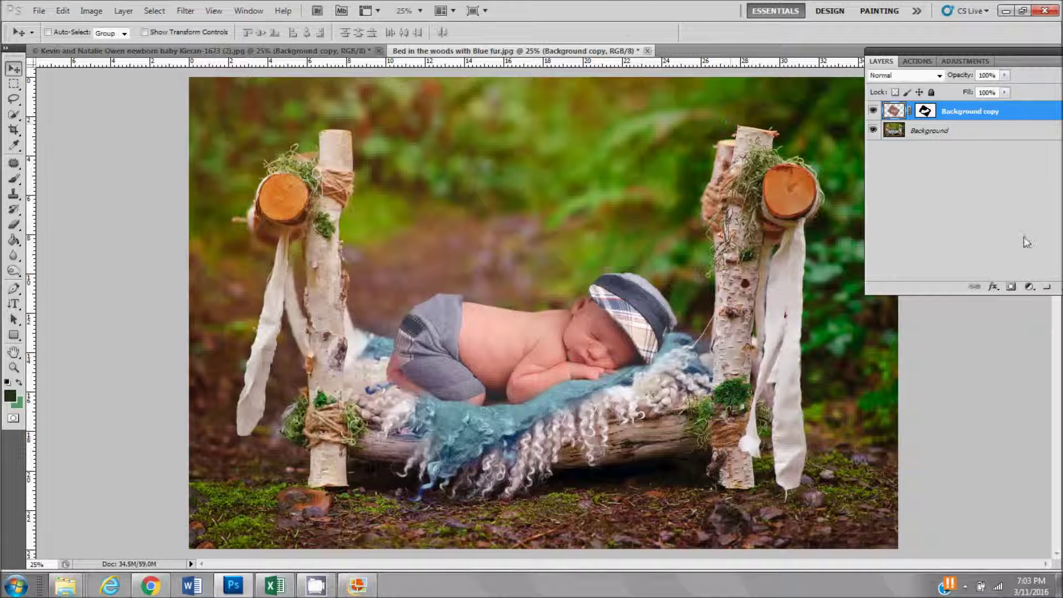
Duplicate the baby layer and rename the copy as shadow.
drag(961, 46, 915, 51)
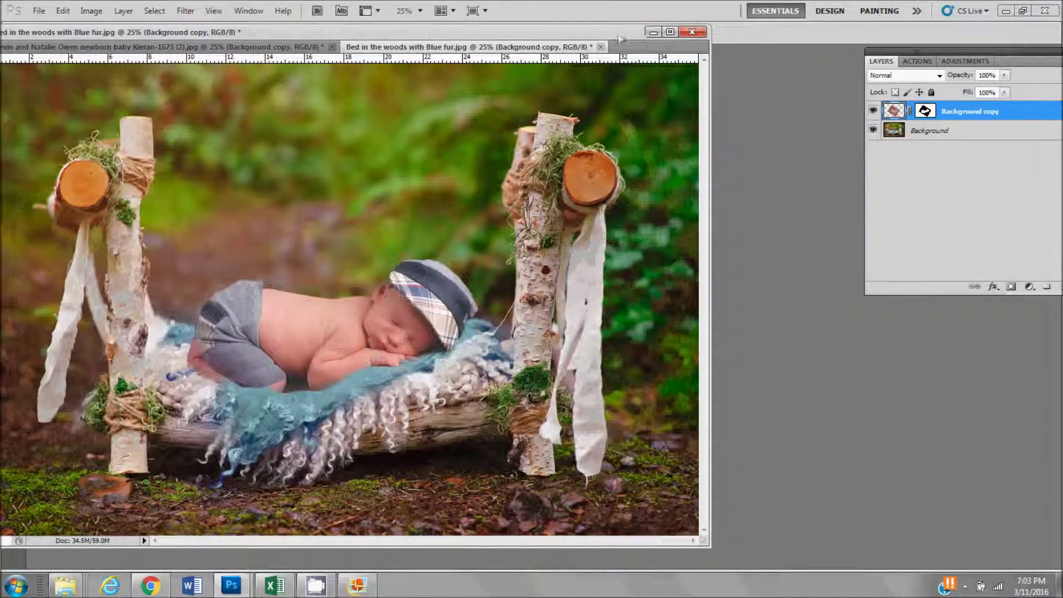
drag(609, 33, 693, 45)
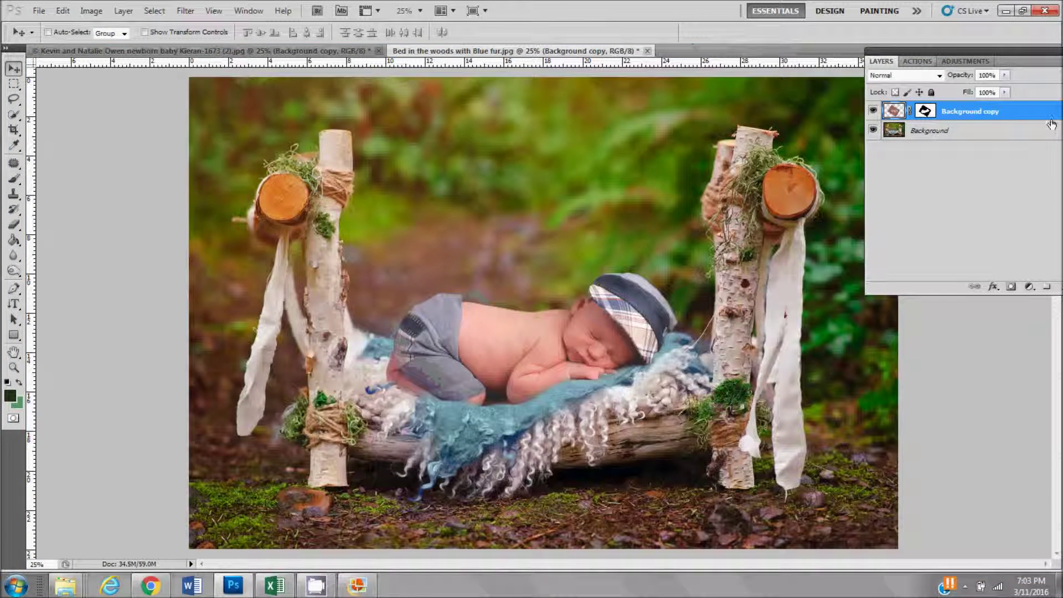
drag(1050, 112, 1047, 287)
drag(950, 50, 887, 33)
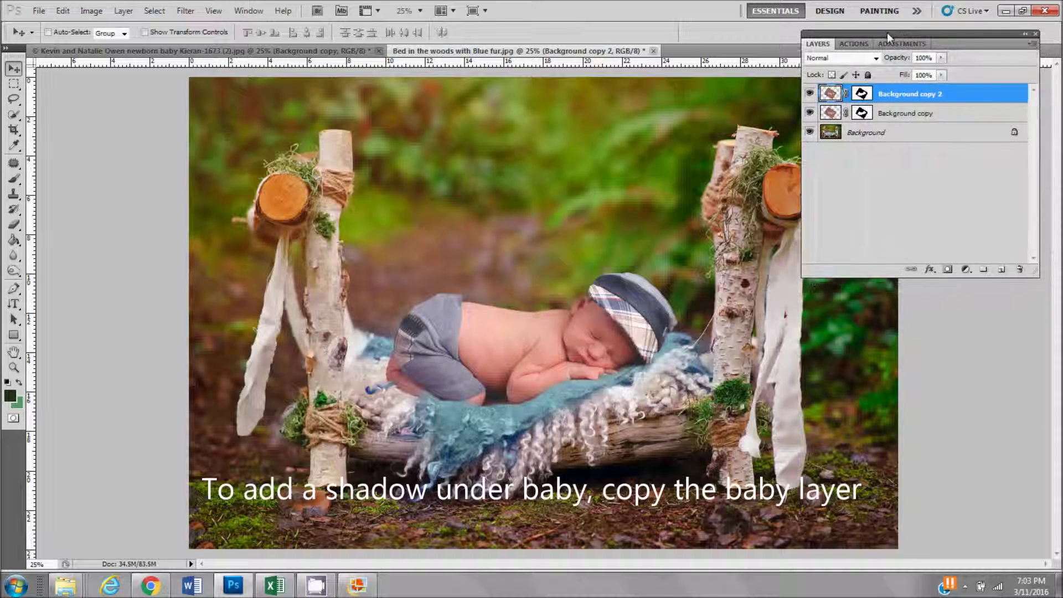
double_click(893, 95)
text(sha)
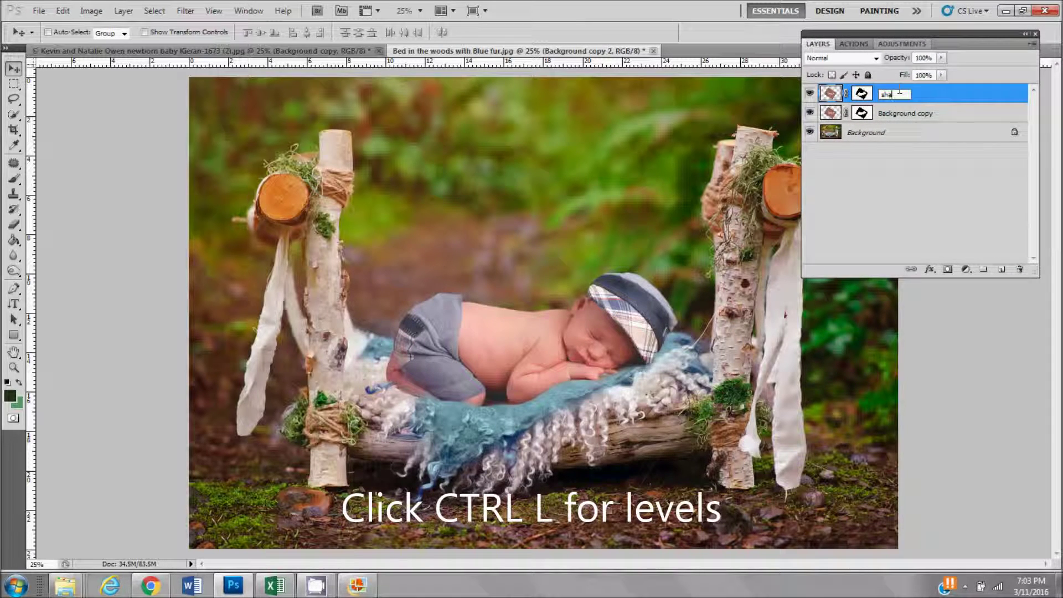
key(Return)
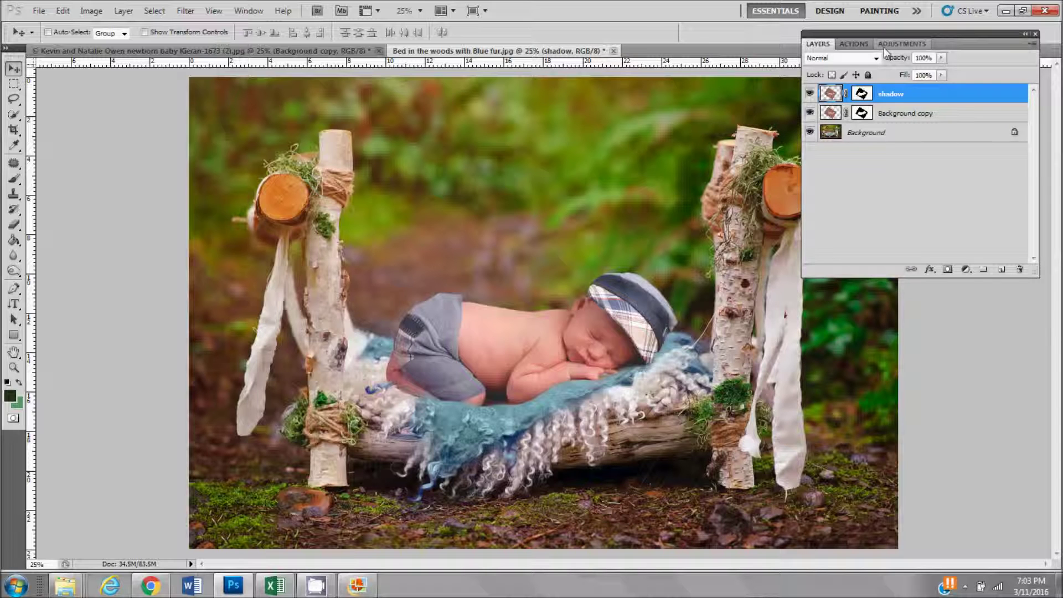
Turn the shadow layer black with Levels, using a black input level of 59 and a midtone value of 0.01.
key(ctrl+l)
mouse_move(987, 240)
mouse_down()
mouse_move(938, 243)
mouse_move(987, 241)
mouse_up()
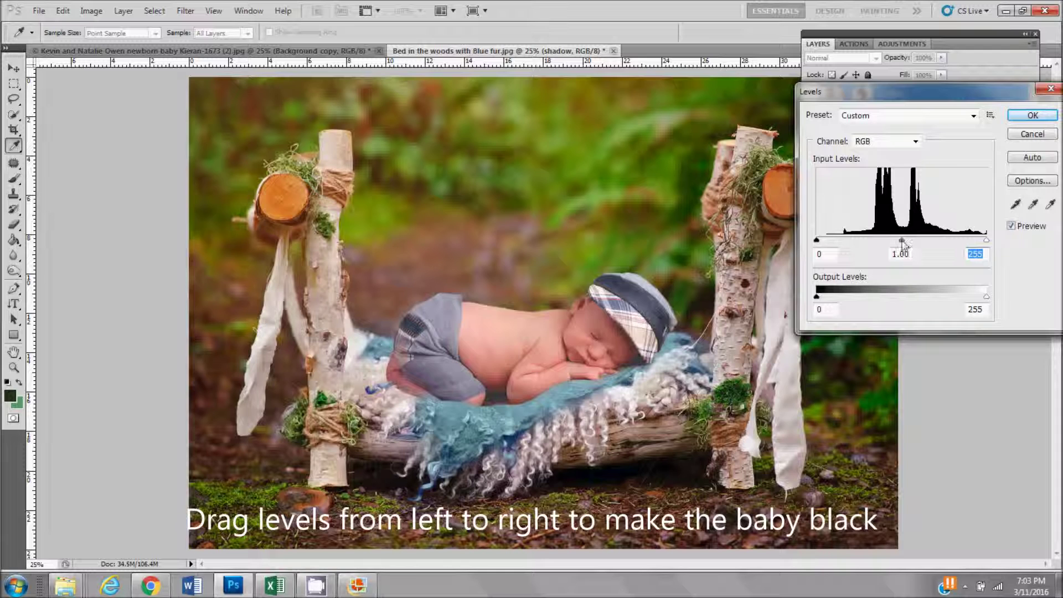
drag(903, 244, 985, 242)
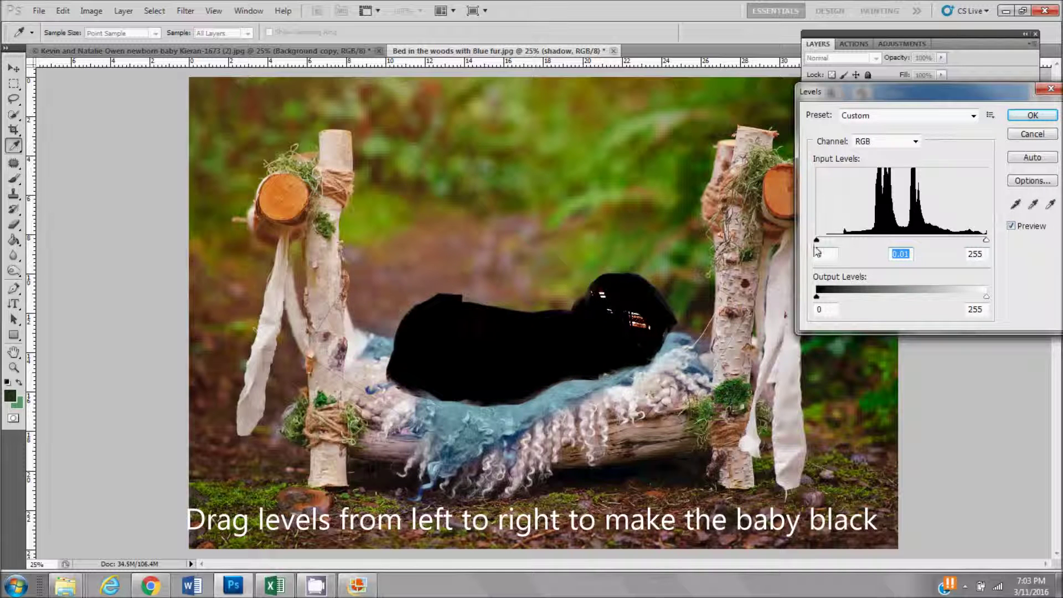
drag(817, 242, 855, 242)
mouse_move(818, 298)
mouse_down()
mouse_move(841, 298)
mouse_move(818, 298)
mouse_up()
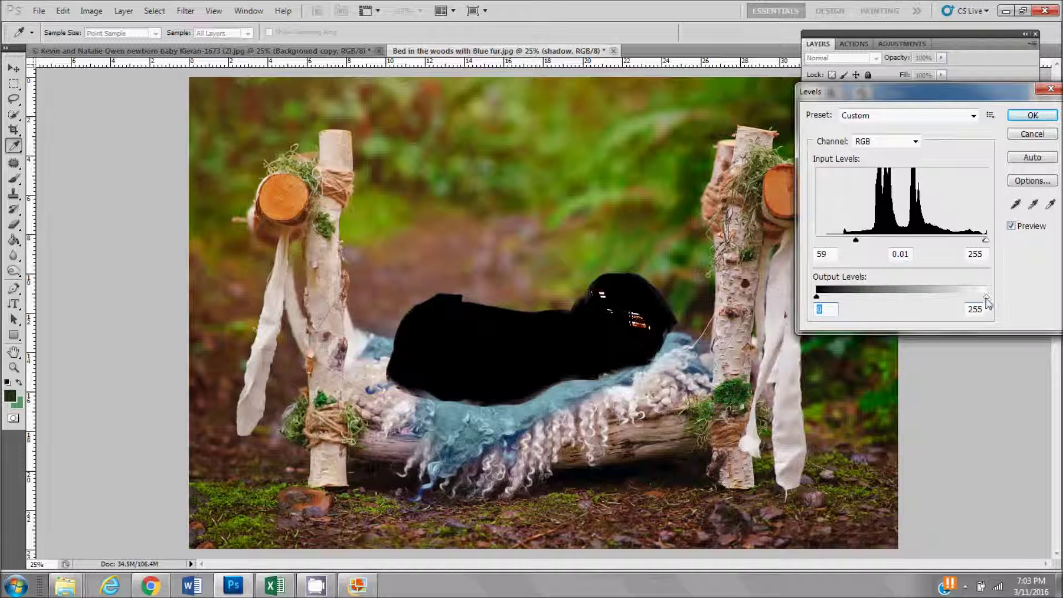
click(1034, 118)
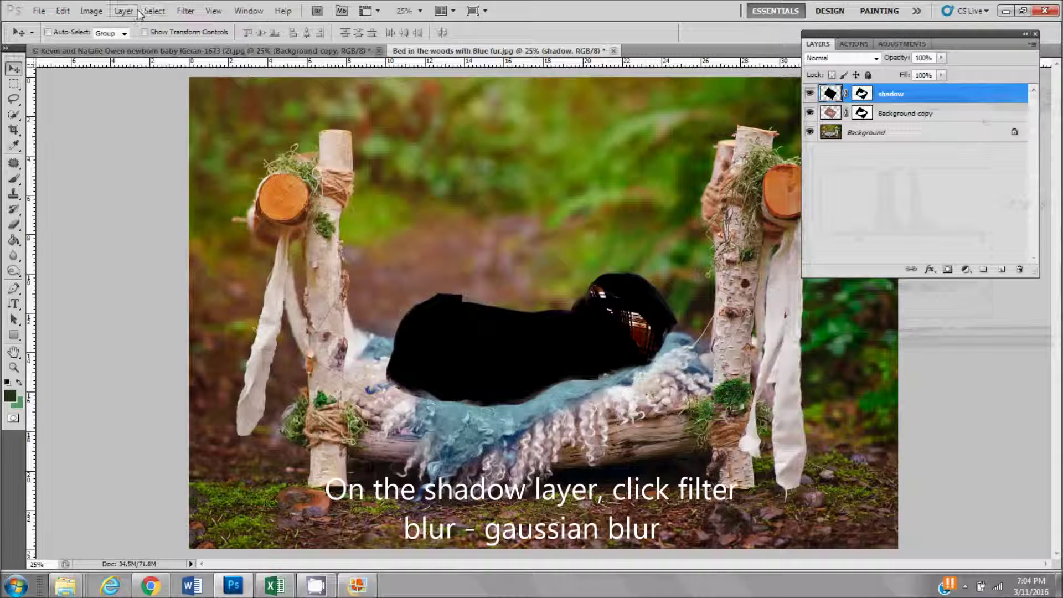
Apply a Gaussian Blur with a radius of 18.6 pixels to the shadow layer.
click(186, 10)
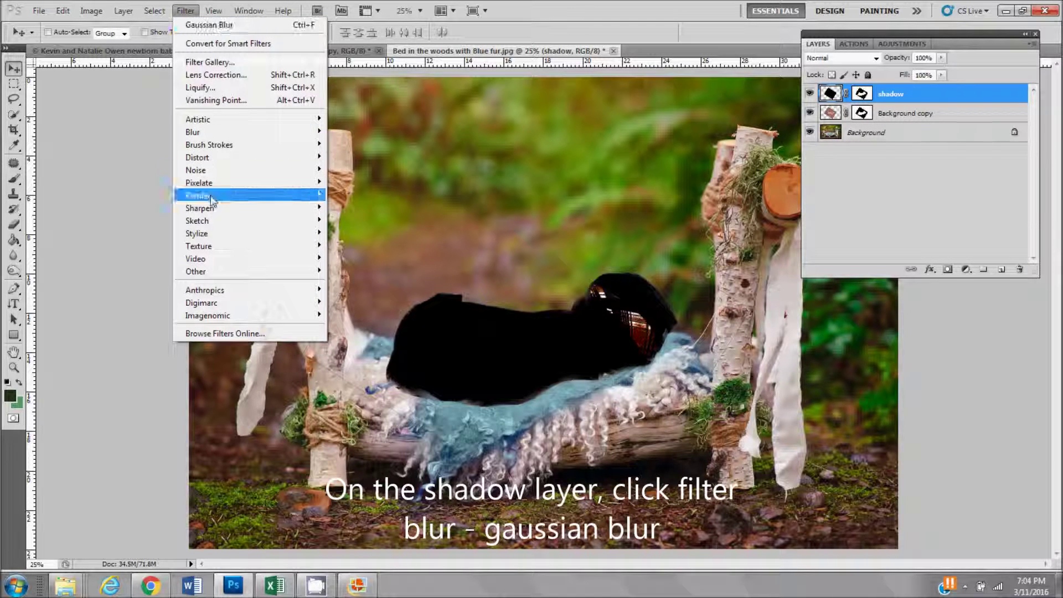
mouse_move(199, 132)
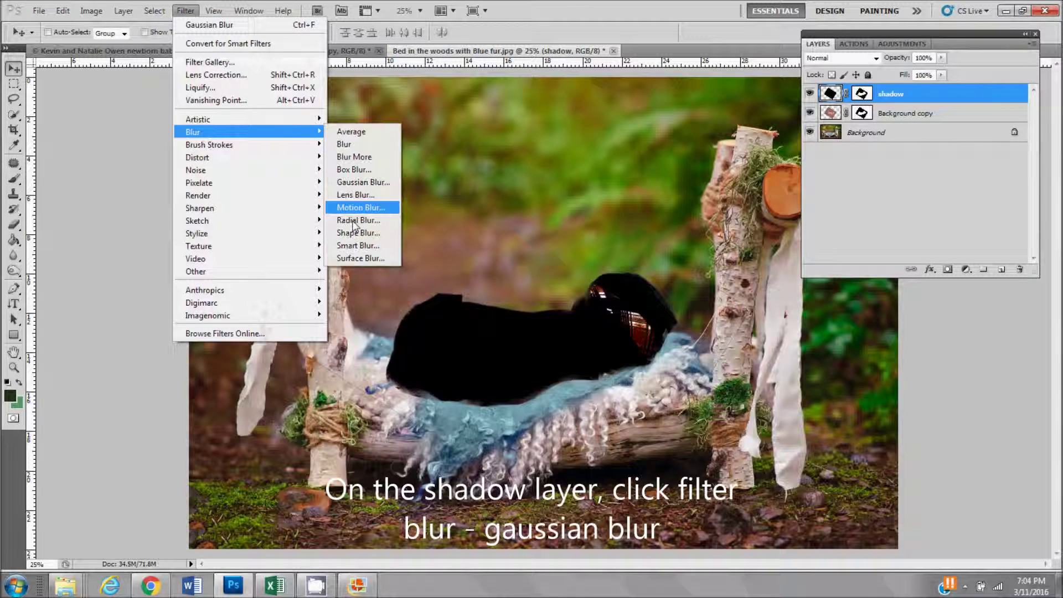
click(363, 182)
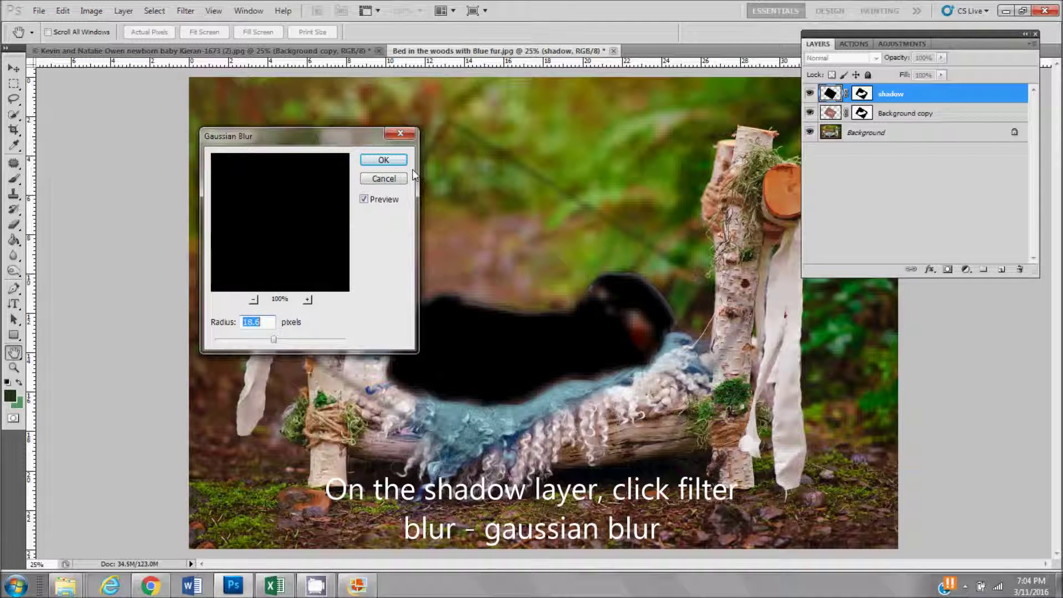
click(384, 160)
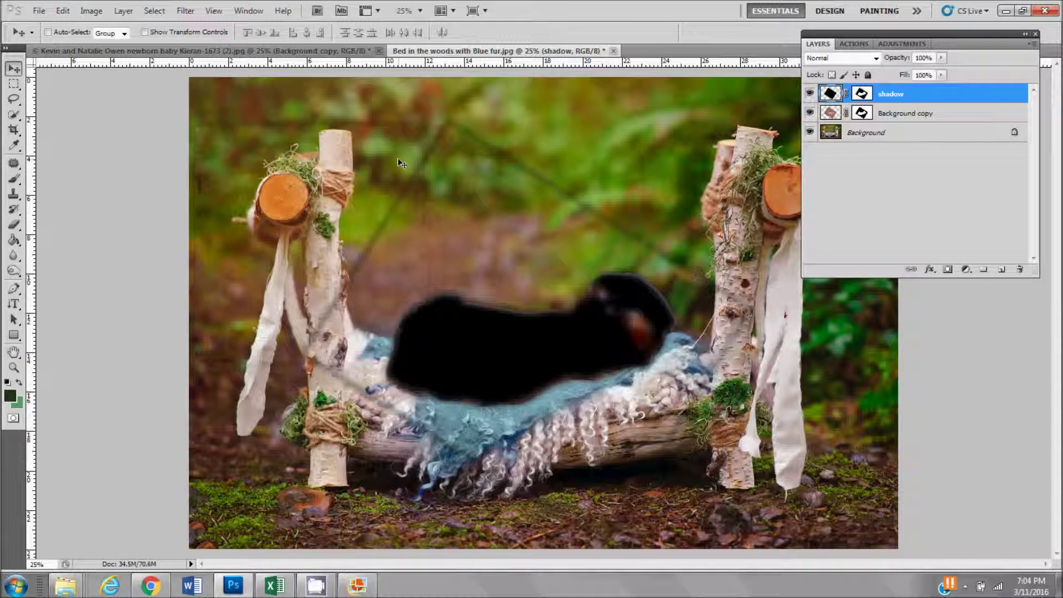
Paint black on the shadow layer's mask to hide the faint box outline around the baby shape.
click(861, 94)
key(d)
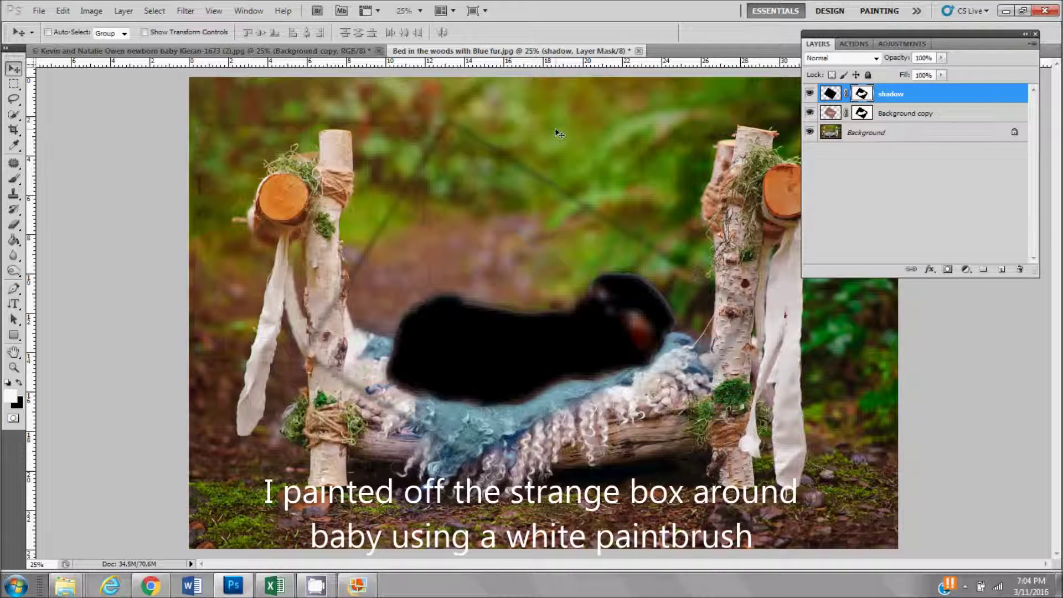
key(b)
mouse_move(449, 123)
mouse_down()
mouse_move(522, 173)
mouse_move(438, 125)
mouse_up()
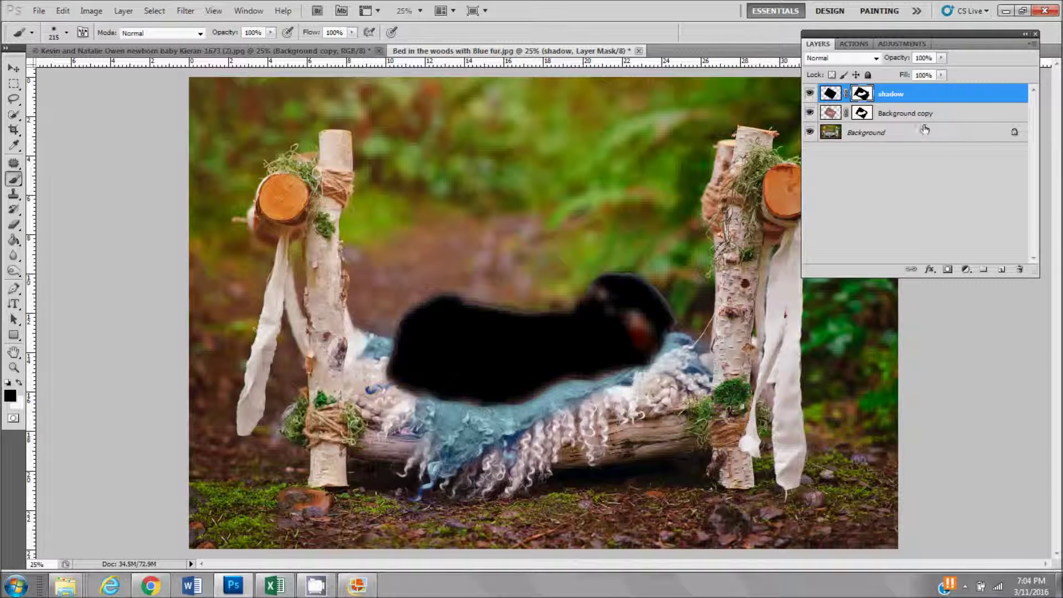
Move the shadow layer beneath the baby layer.
drag(939, 97, 936, 122)
click(926, 100)
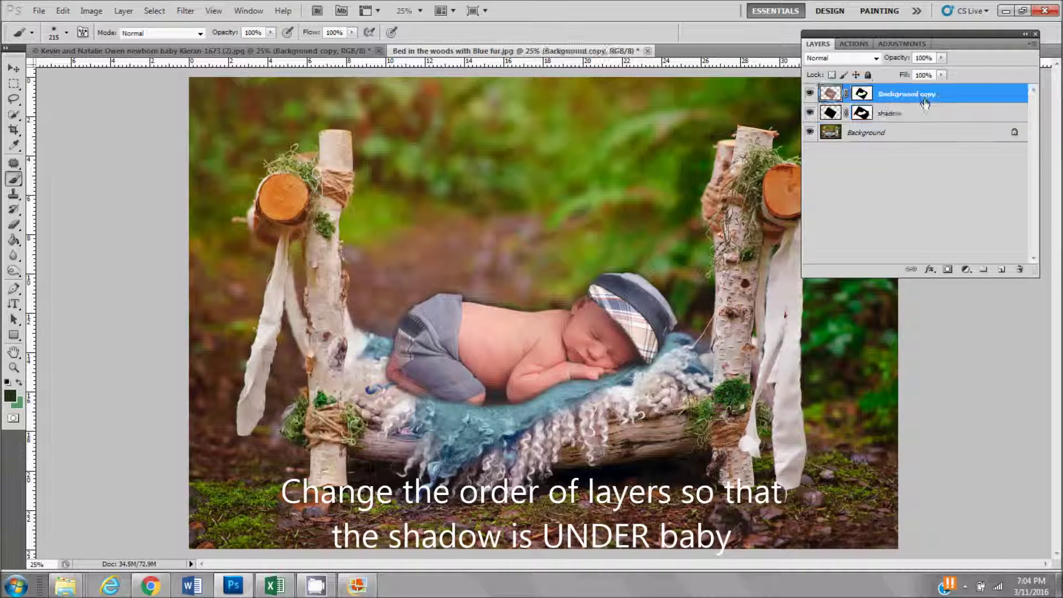
key(v)
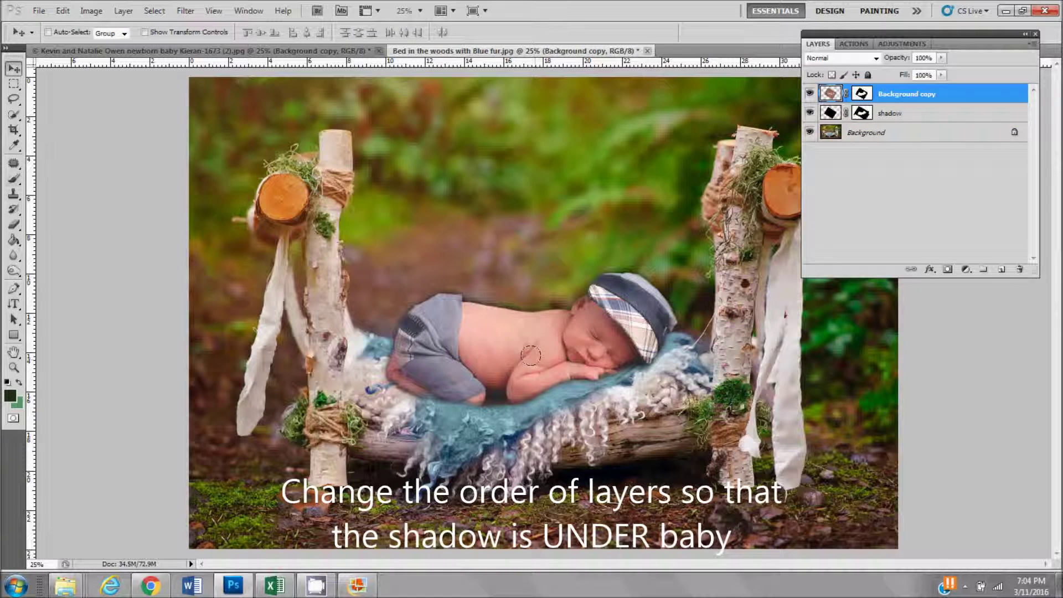
drag(531, 355, 535, 361)
key(ctrl+z)
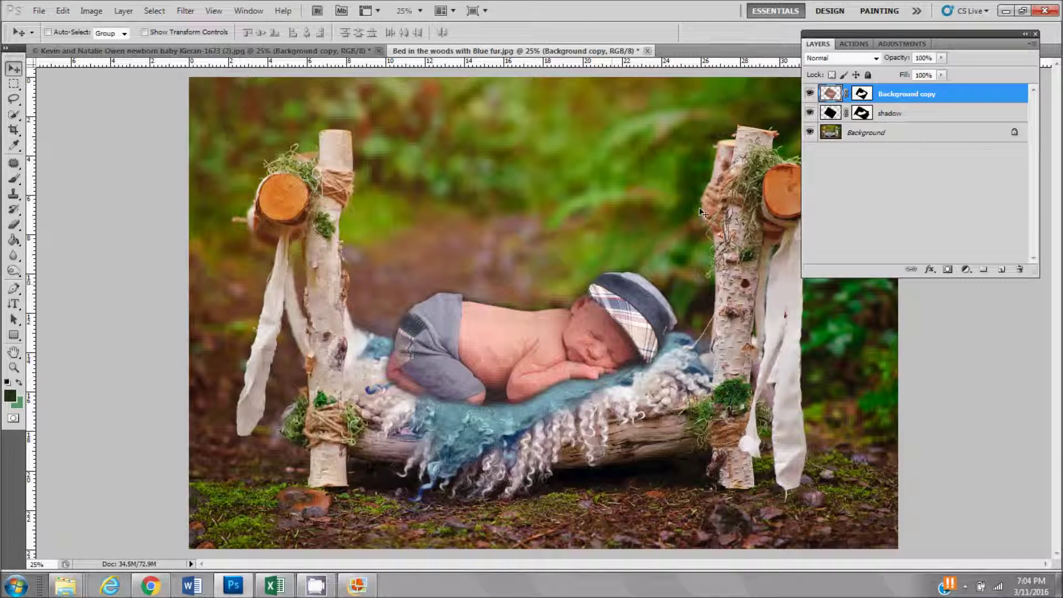
Nudge the shadow layer slightly below the baby and reduce its opacity to 57%.
click(910, 112)
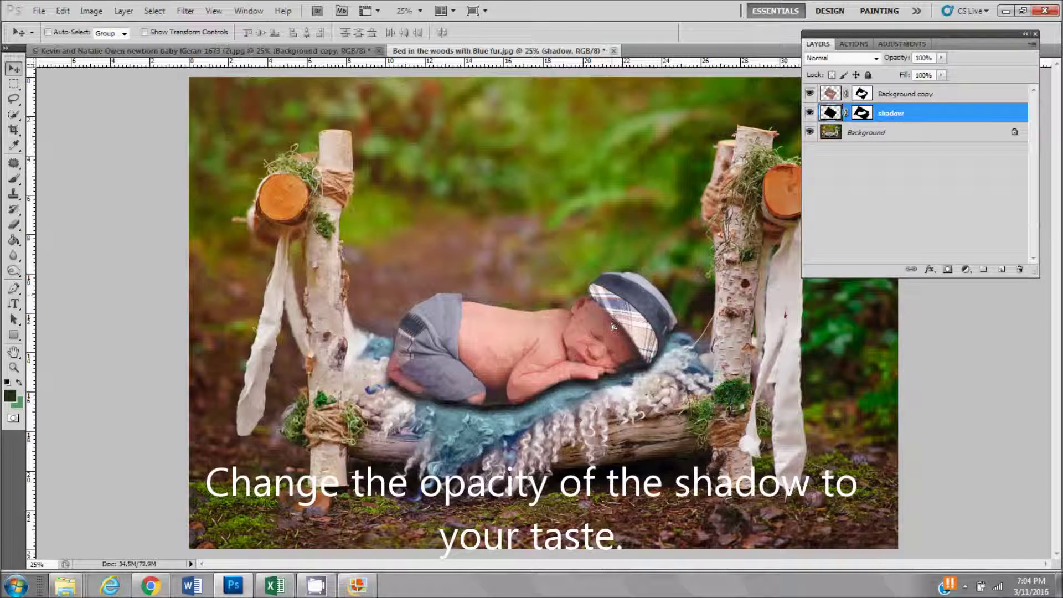
drag(615, 328, 615, 327)
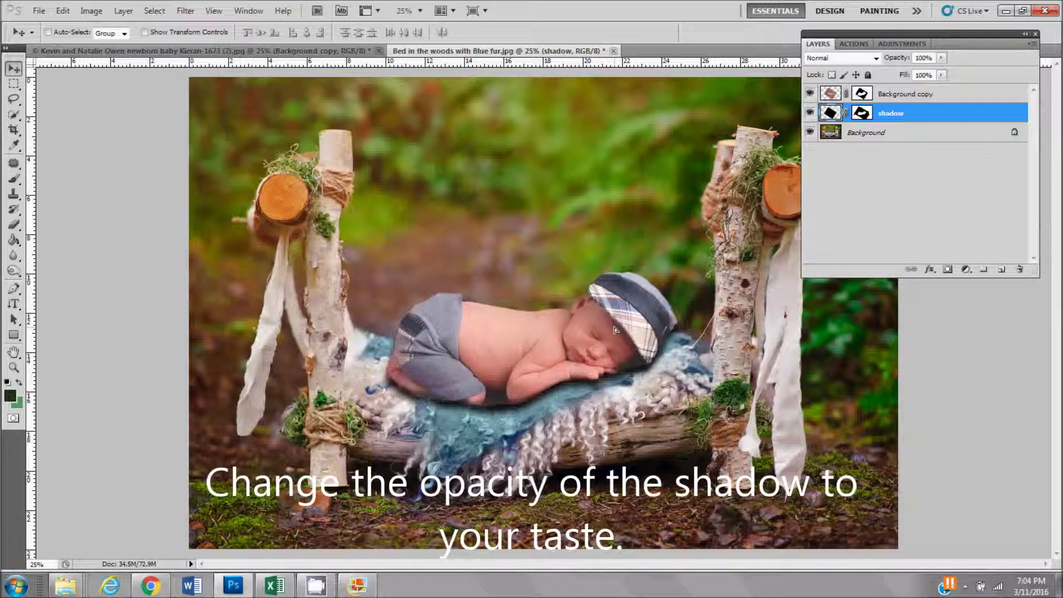
drag(900, 59, 878, 62)
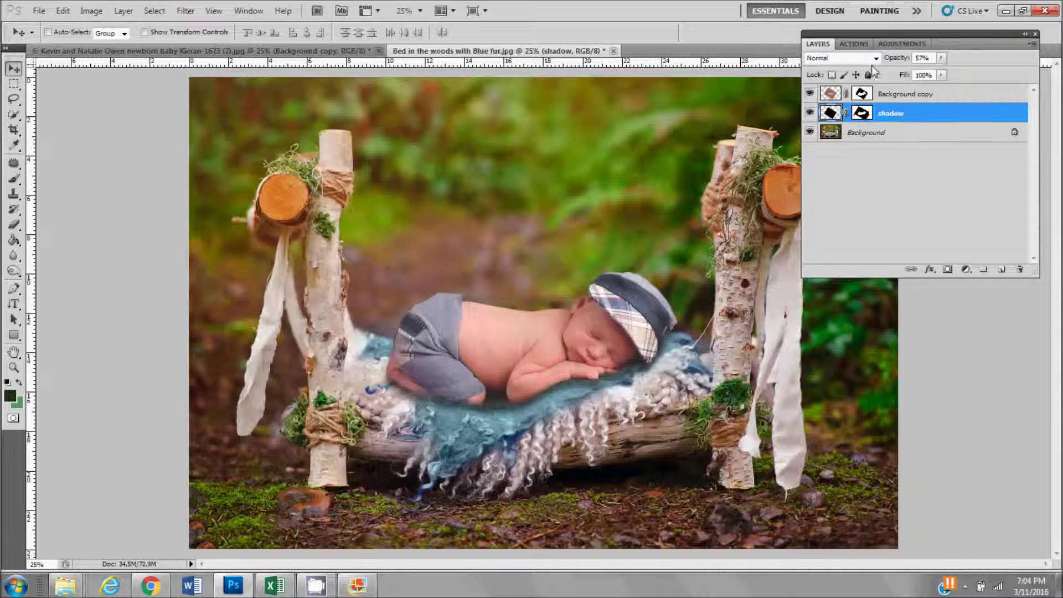
Touch up the baby layer's mask with a black brush and slightly adjust the baby layer's opacity.
click(862, 94)
key(b)
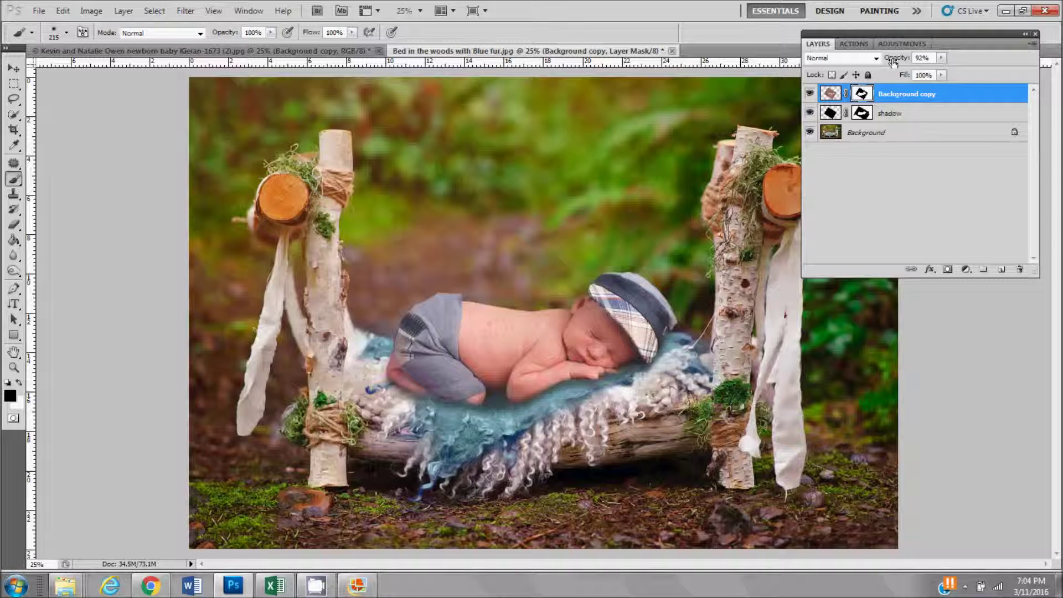
mouse_move(893, 62)
mouse_down()
mouse_move(878, 62)
mouse_move(891, 60)
mouse_up()
Set the shadow layer's opacity to 36%.
click(920, 113)
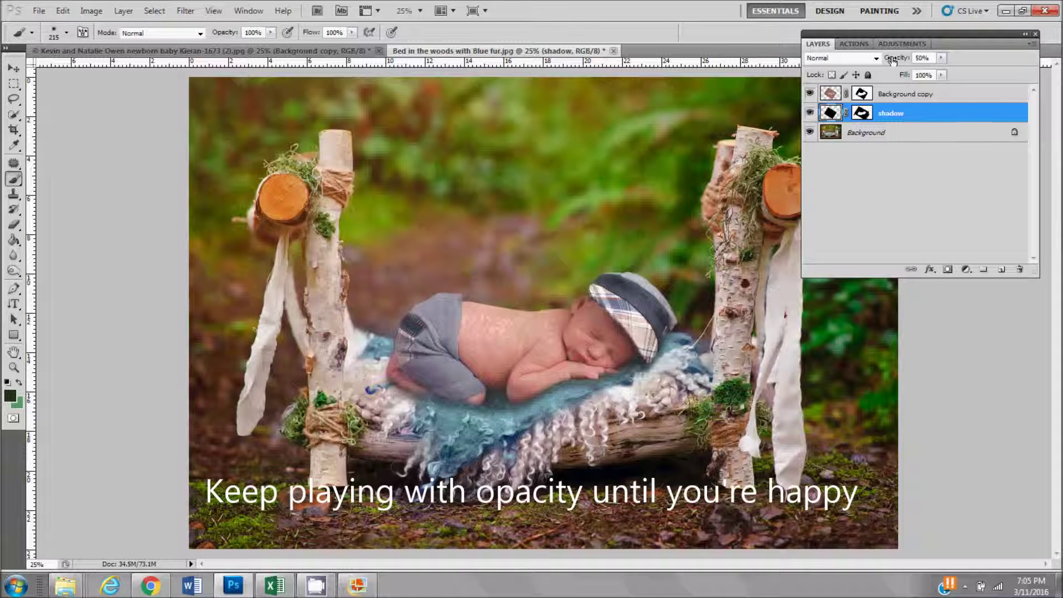
drag(888, 61, 884, 61)
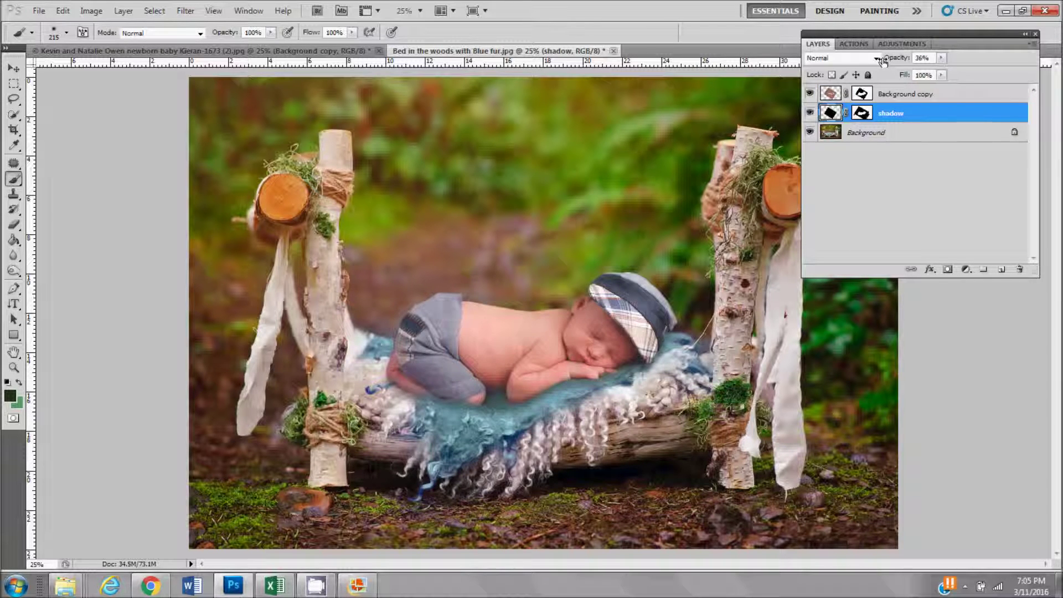
Compare the composite with and without the shadow, set the shadow layer's opacity to 30%, and flatten the image.
click(811, 112)
click(811, 112)
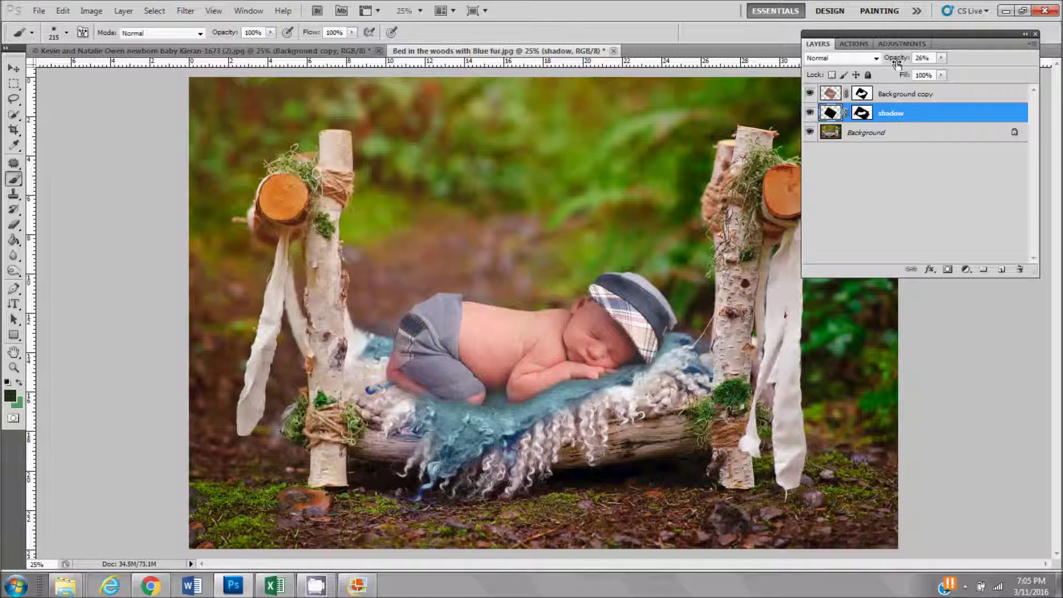
click(810, 113)
click(123, 11)
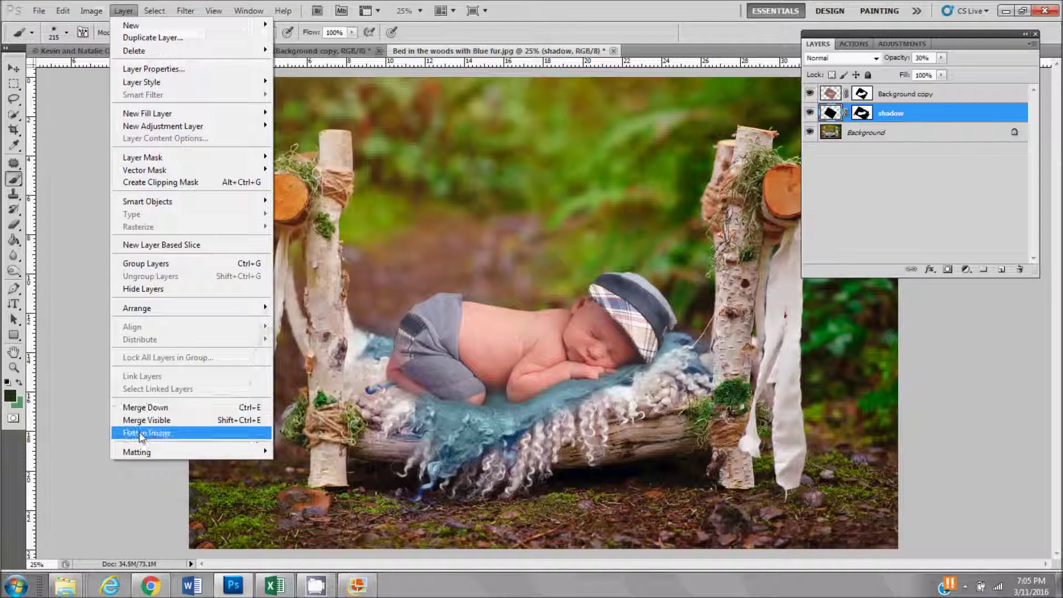
click(142, 433)
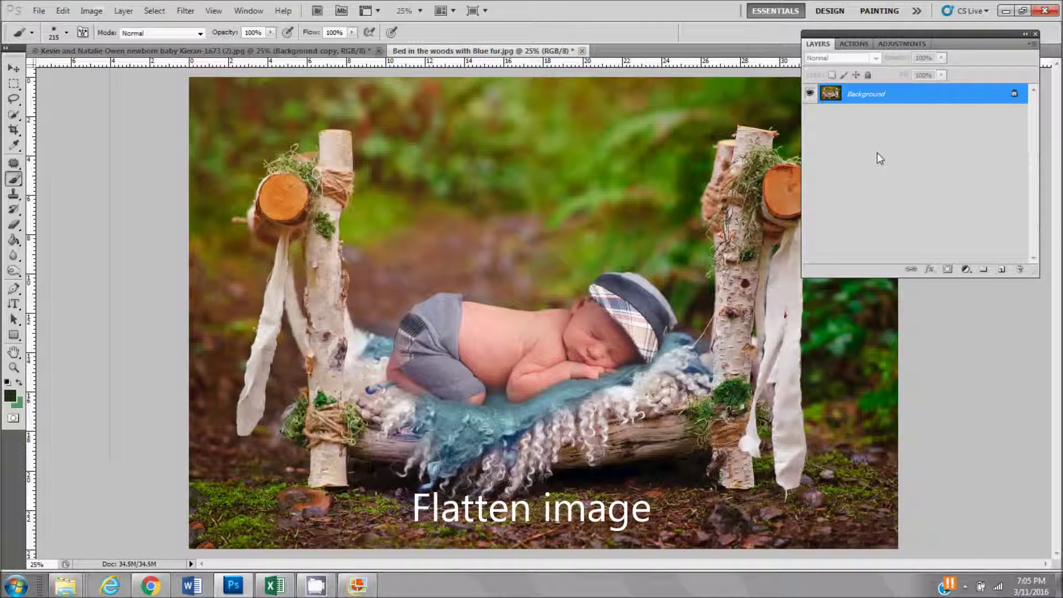
Copy the flattened image onto a new layer and brighten it with Levels, setting the white input level to 232.
key(ctrl+shift+alt+e)
key(ctrl+l)
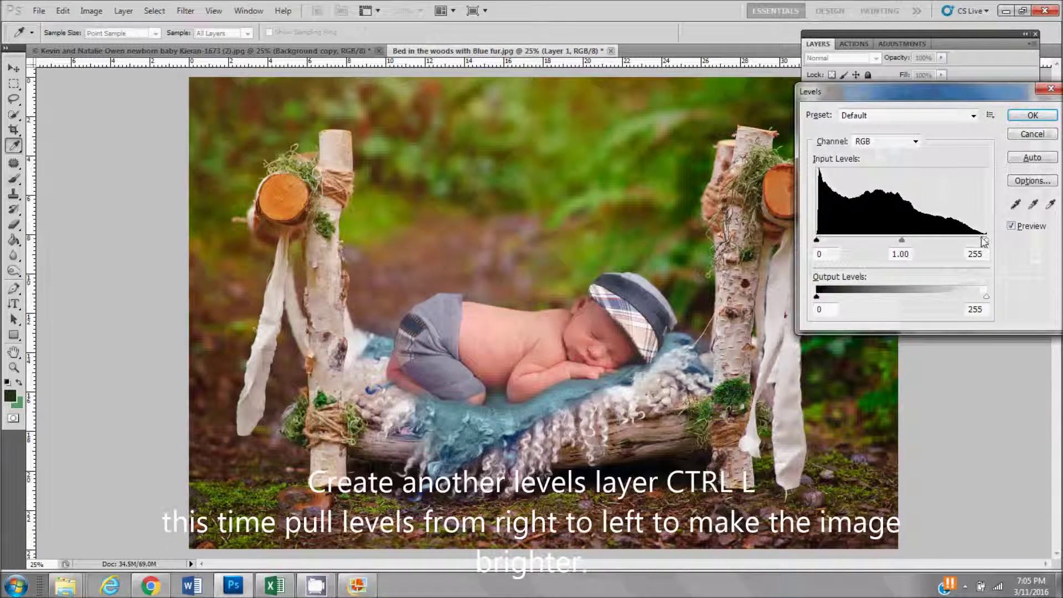
drag(985, 240, 973, 242)
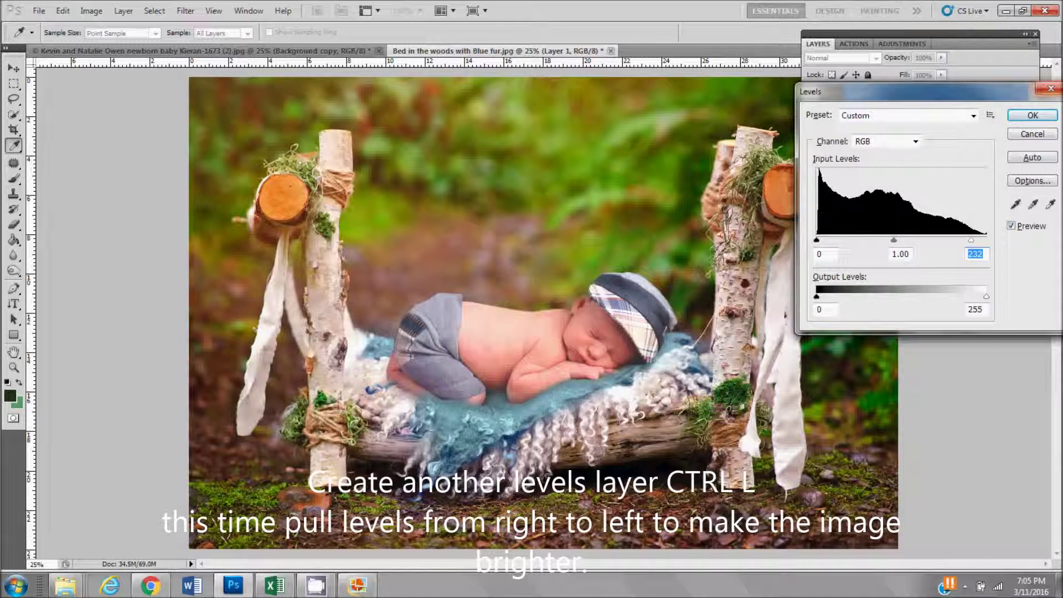
click(1049, 118)
Reduce the brightened layer's opacity to 54% and hide the layer with a black layer mask.
key(b)
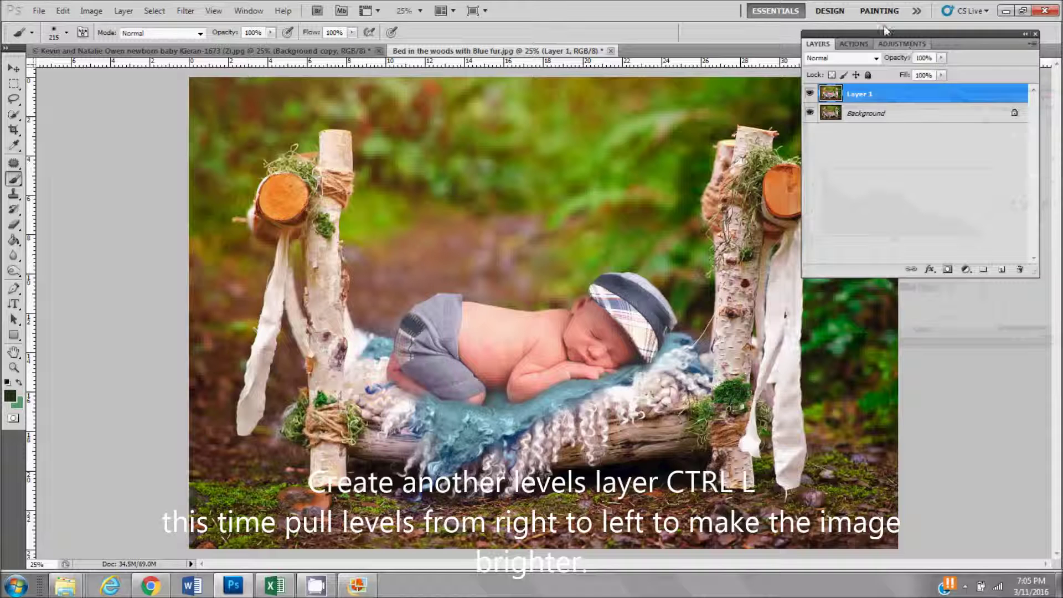
mouse_move(897, 58)
mouse_down()
mouse_move(875, 61)
mouse_move(890, 58)
mouse_up()
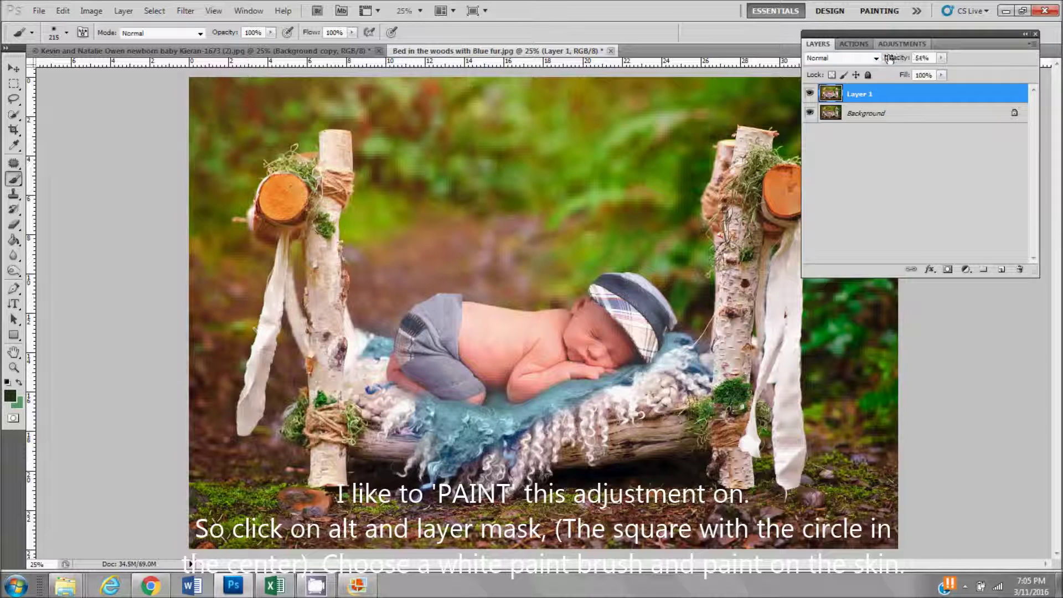
alt+click(948, 270)
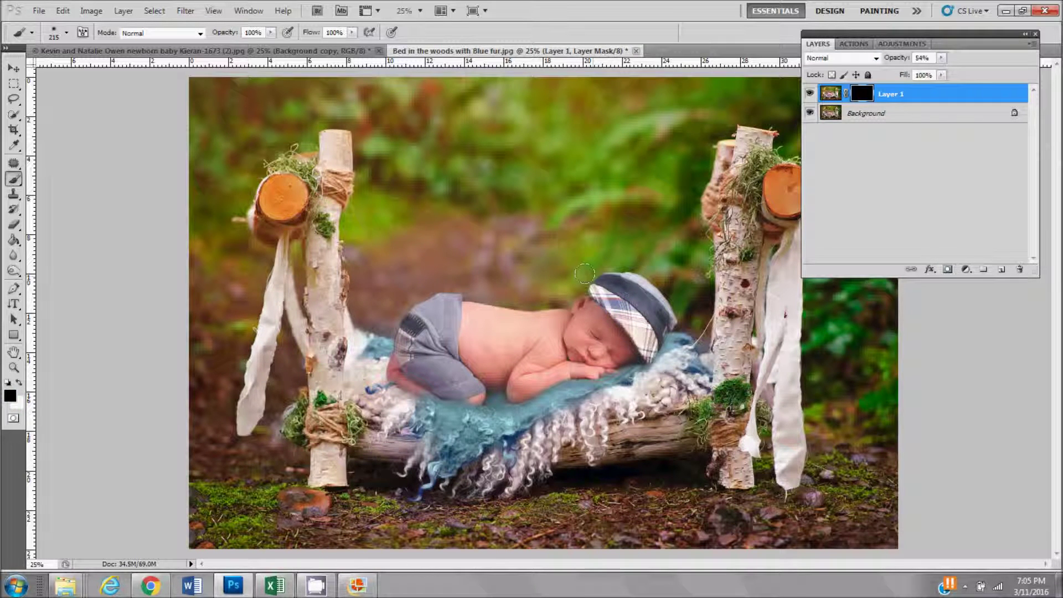
Paint white on the layer mask over the baby's back, arm and face to apply the brightening to the skin.
key(x)
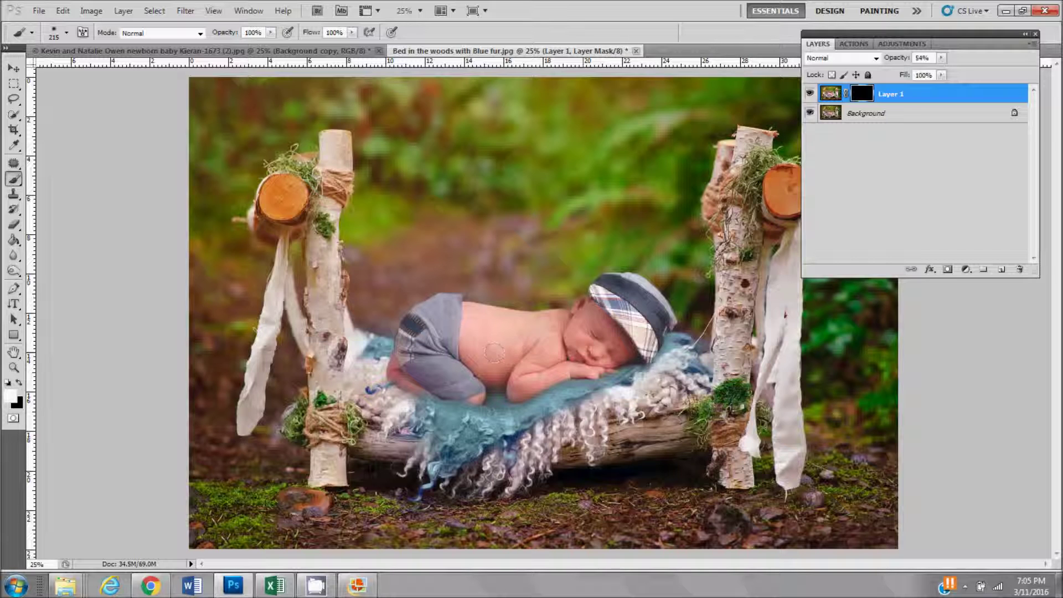
drag(491, 361, 571, 366)
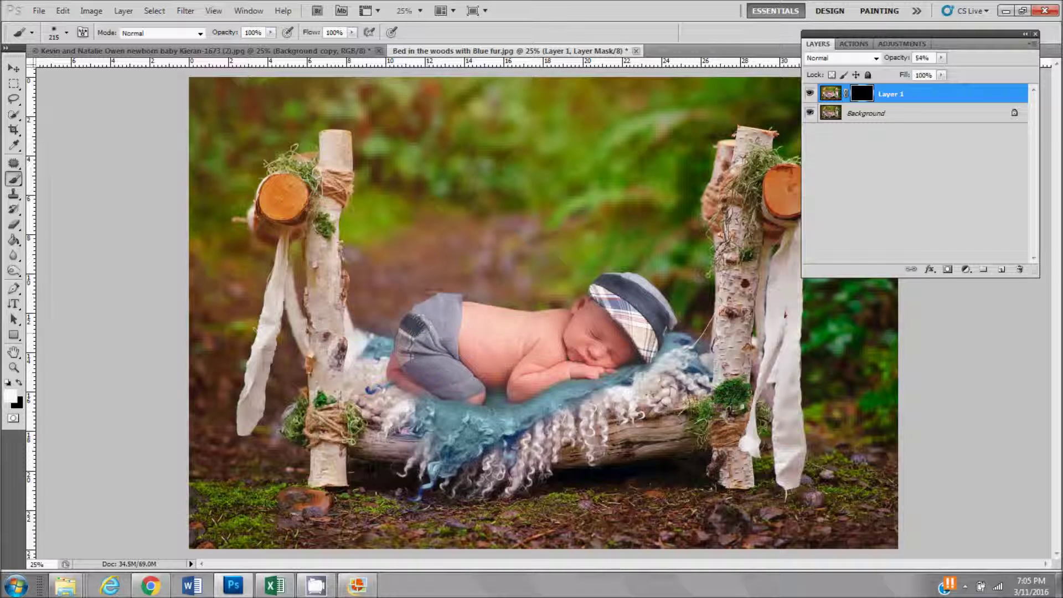
drag(585, 309, 614, 339)
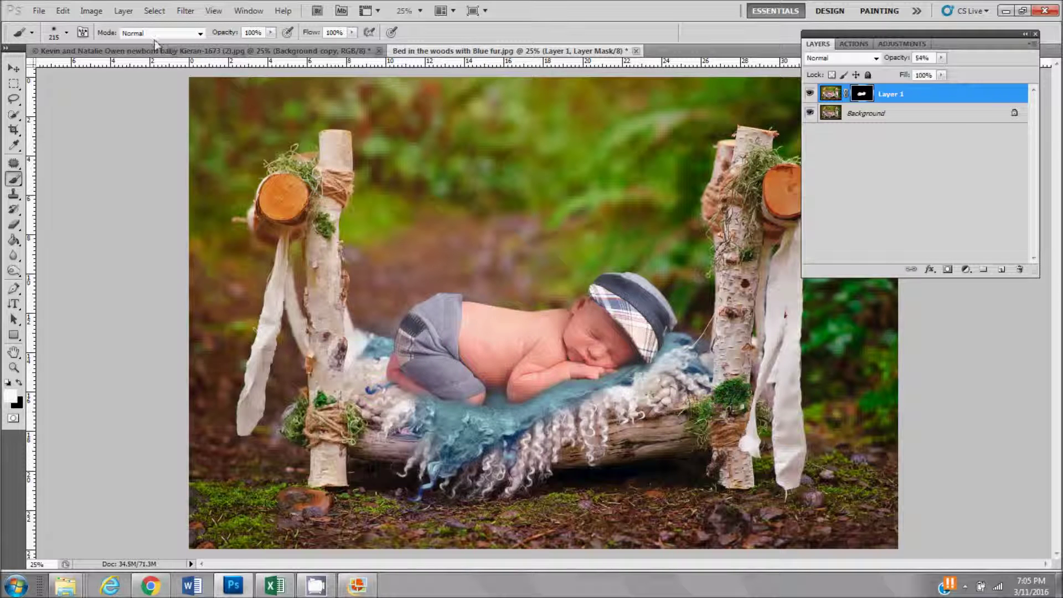
Flatten the image and view the whole picture at 15% zoom.
click(114, 11)
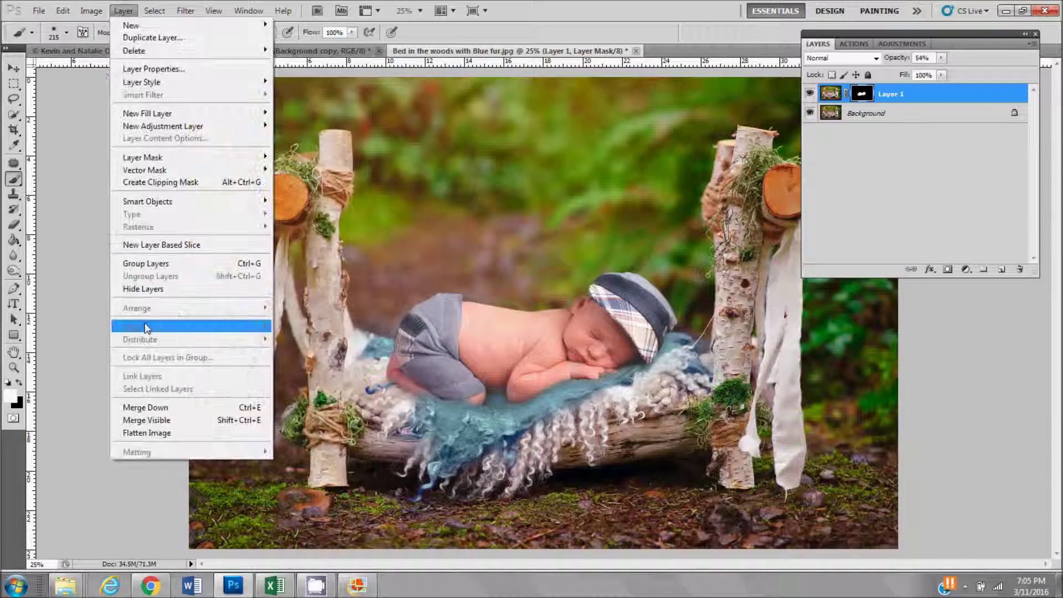
click(146, 434)
click(404, 10)
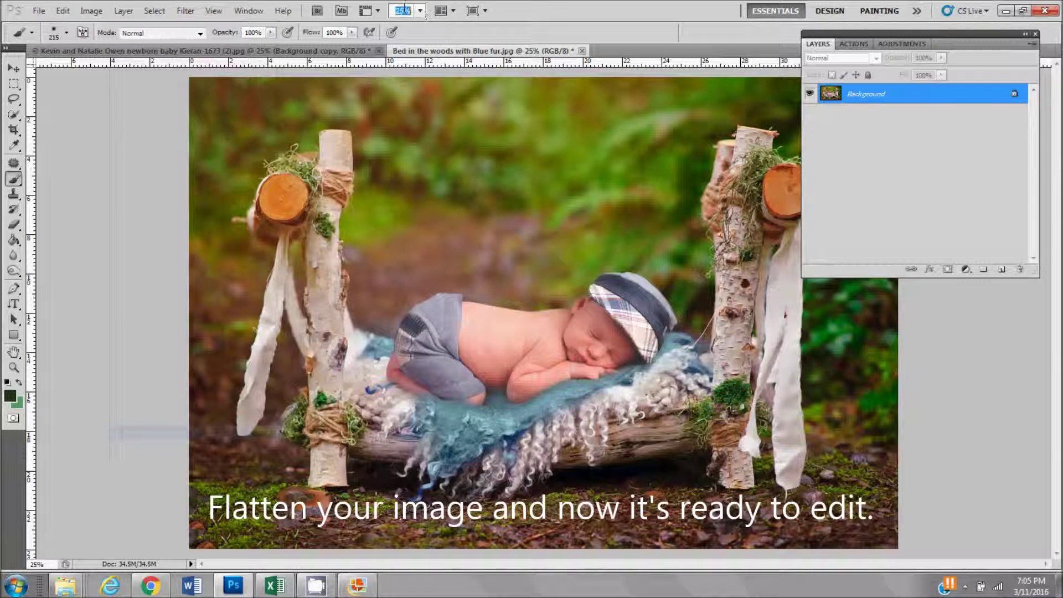
text(15)
key(Return)
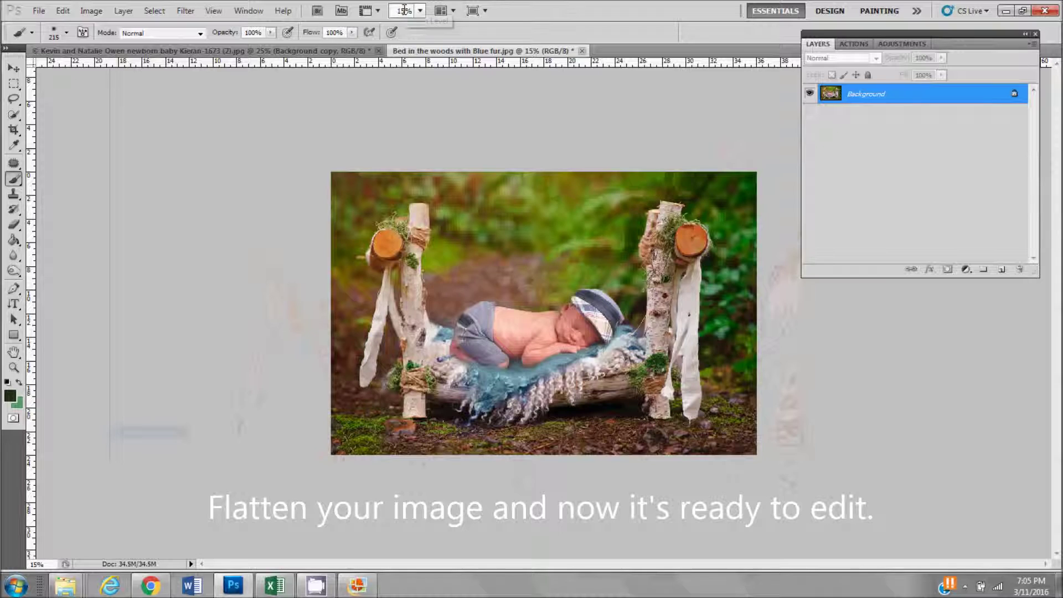